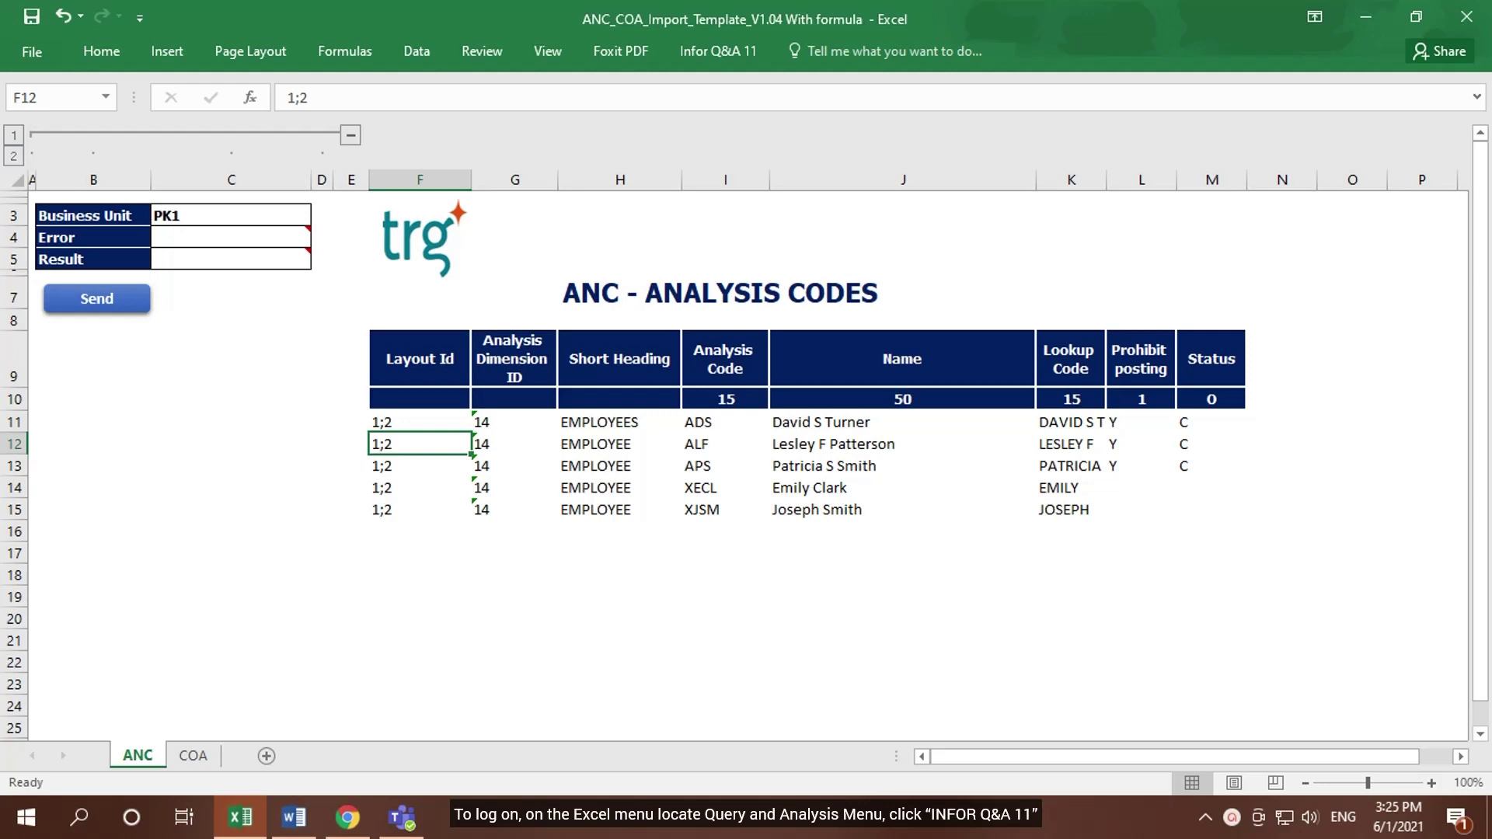
Step: Start the Infor Q&A 11 logon from its ribbon tab
{"action": "left_click", "coordinate": [718, 50]}
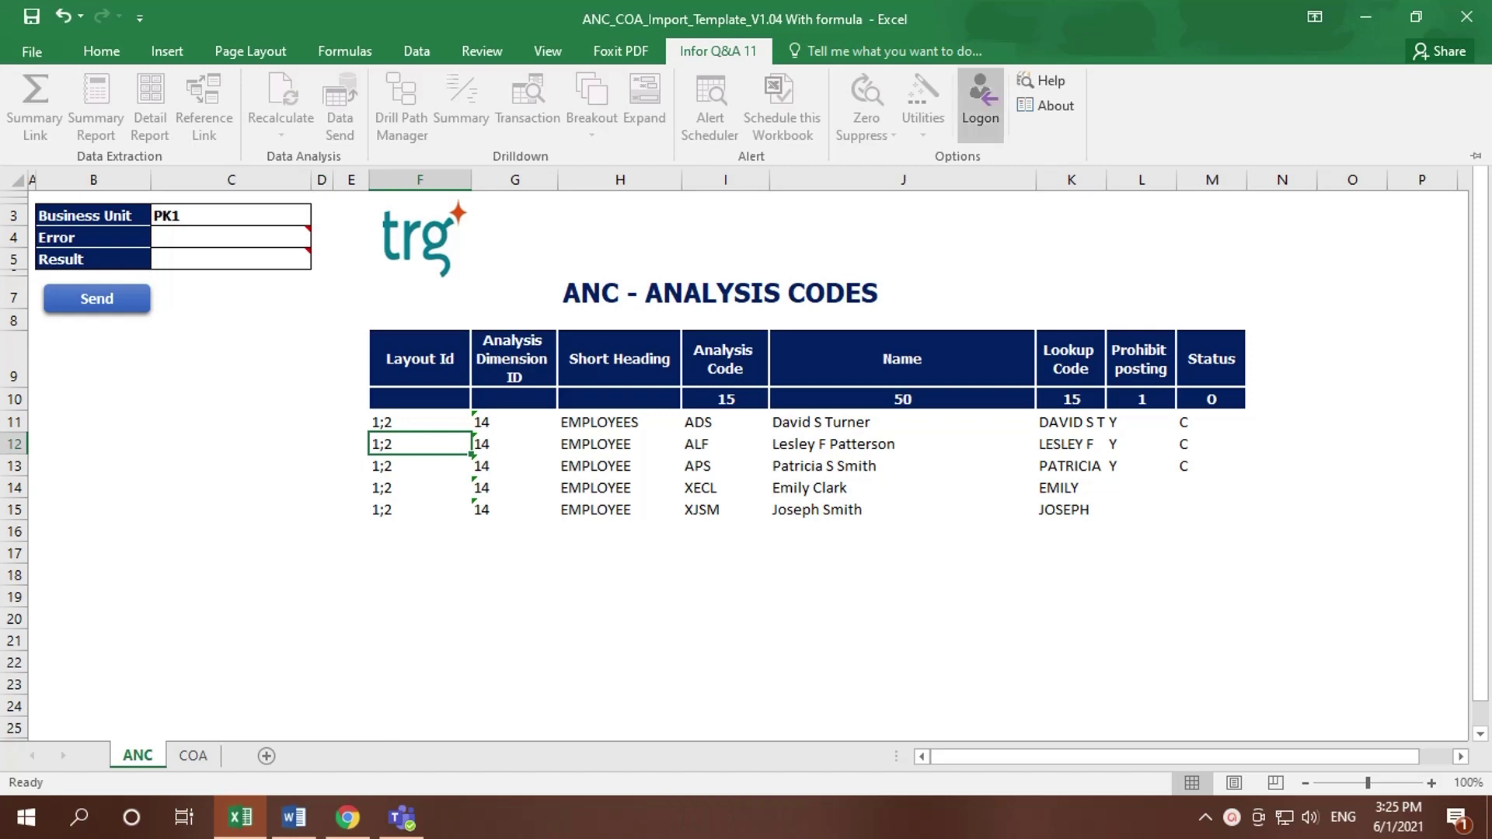
{"action": "left_click", "coordinate": [981, 100]}
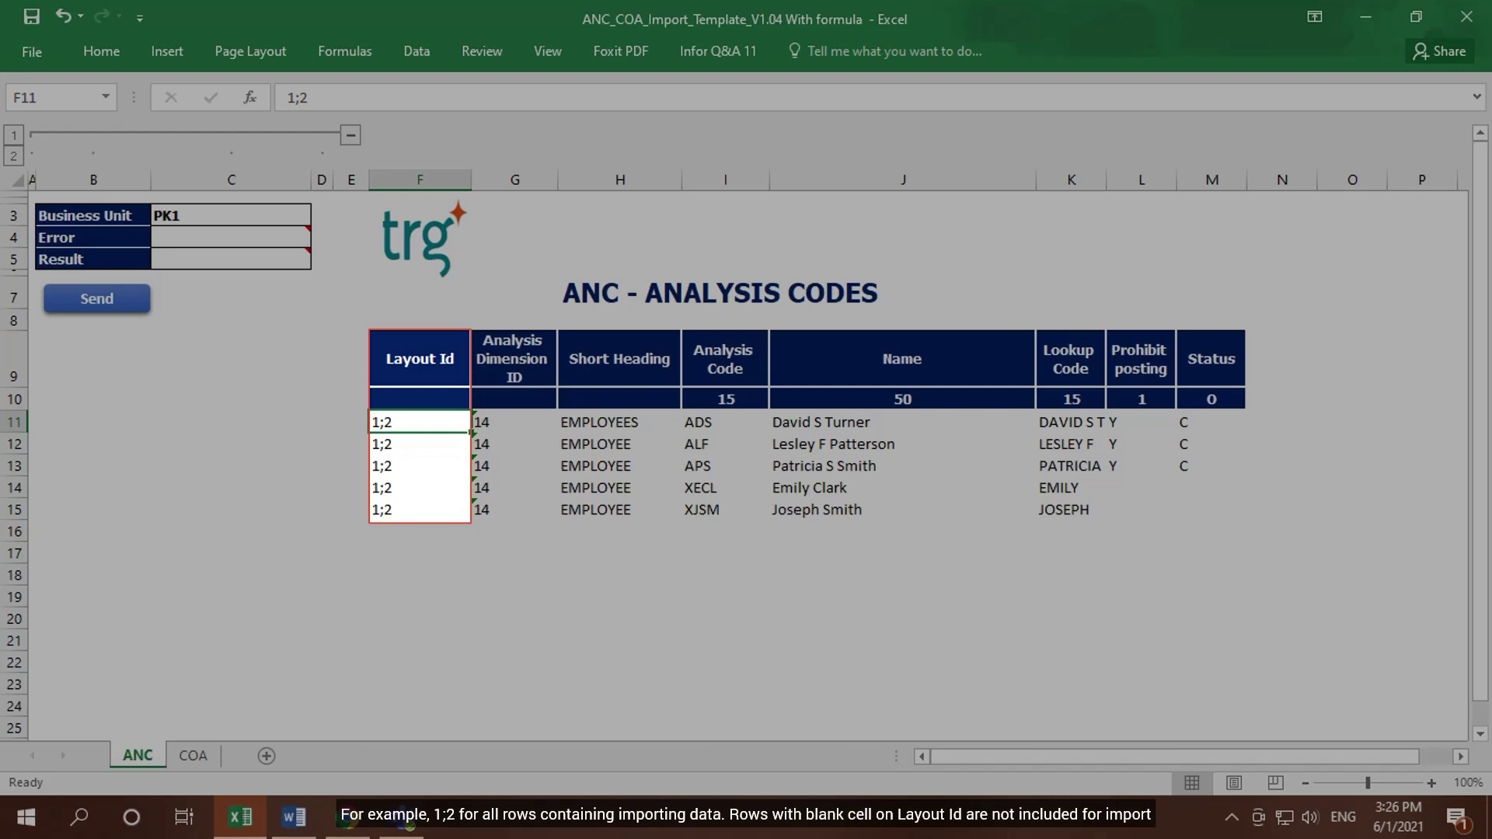
{"action": "key", "text": "Down"}
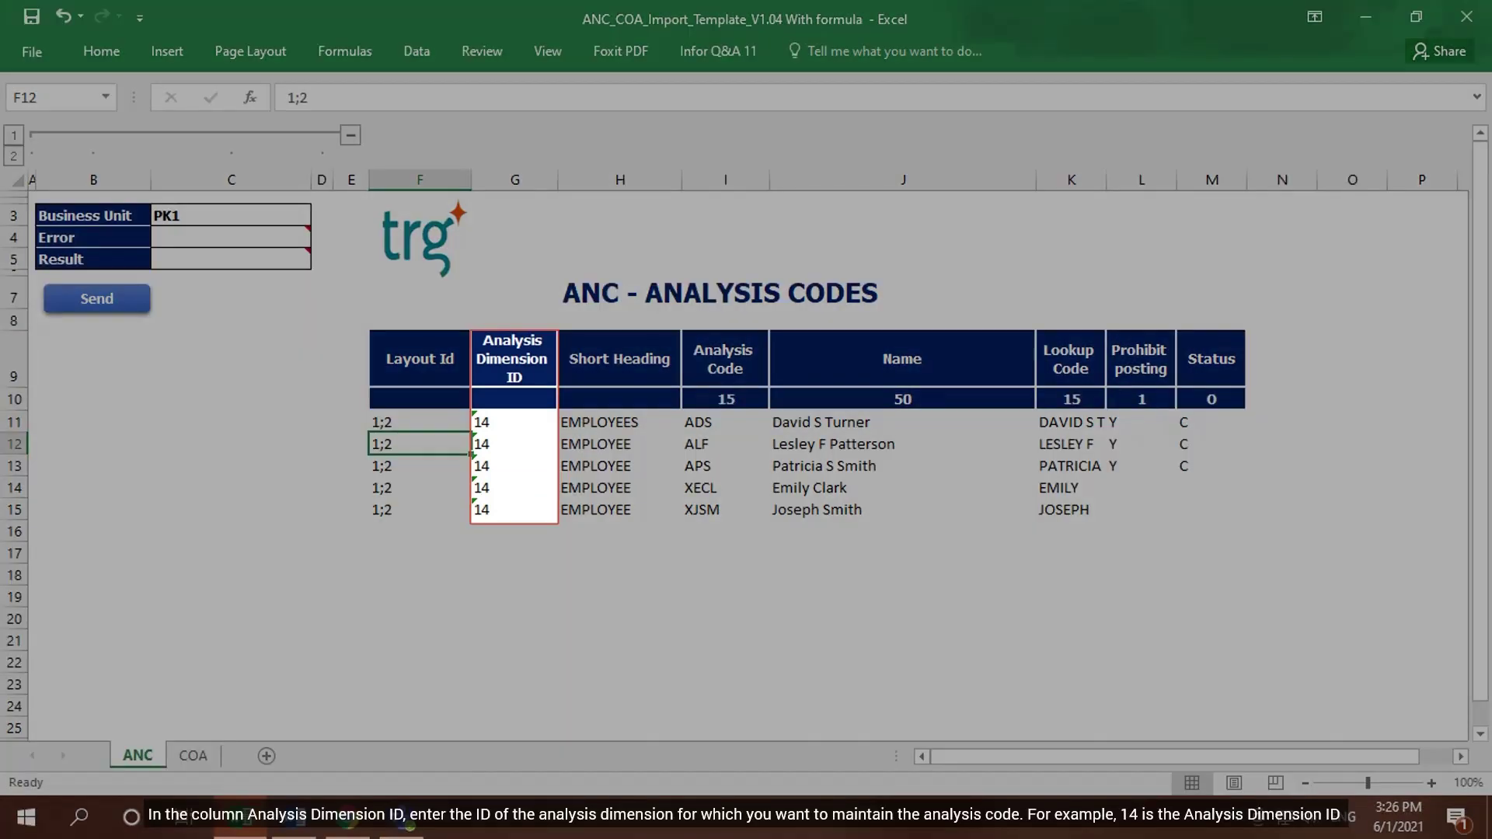
{"action": "key", "text": "Right"}
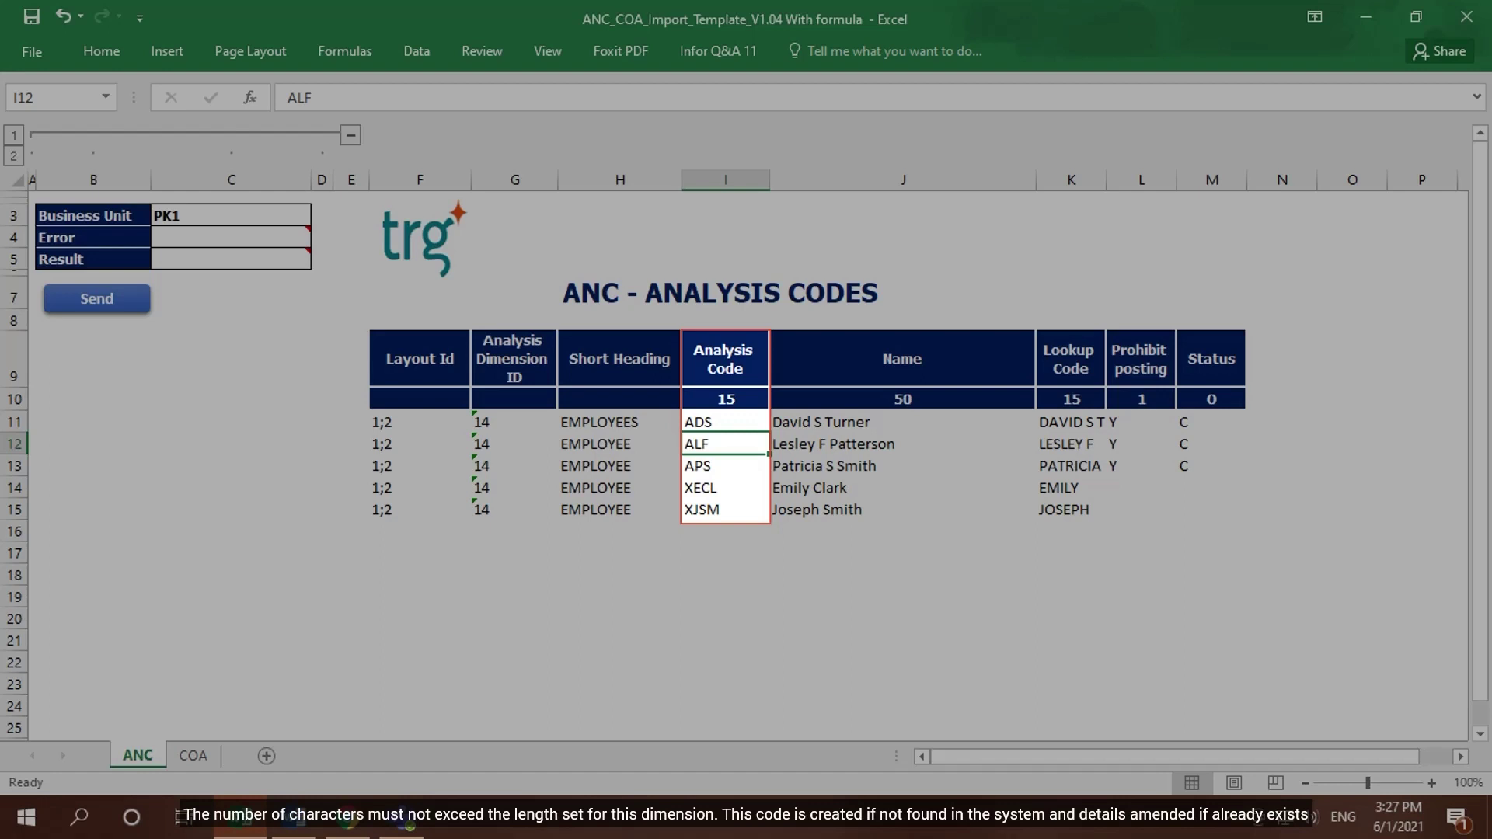
{"action": "key", "text": "Right"}
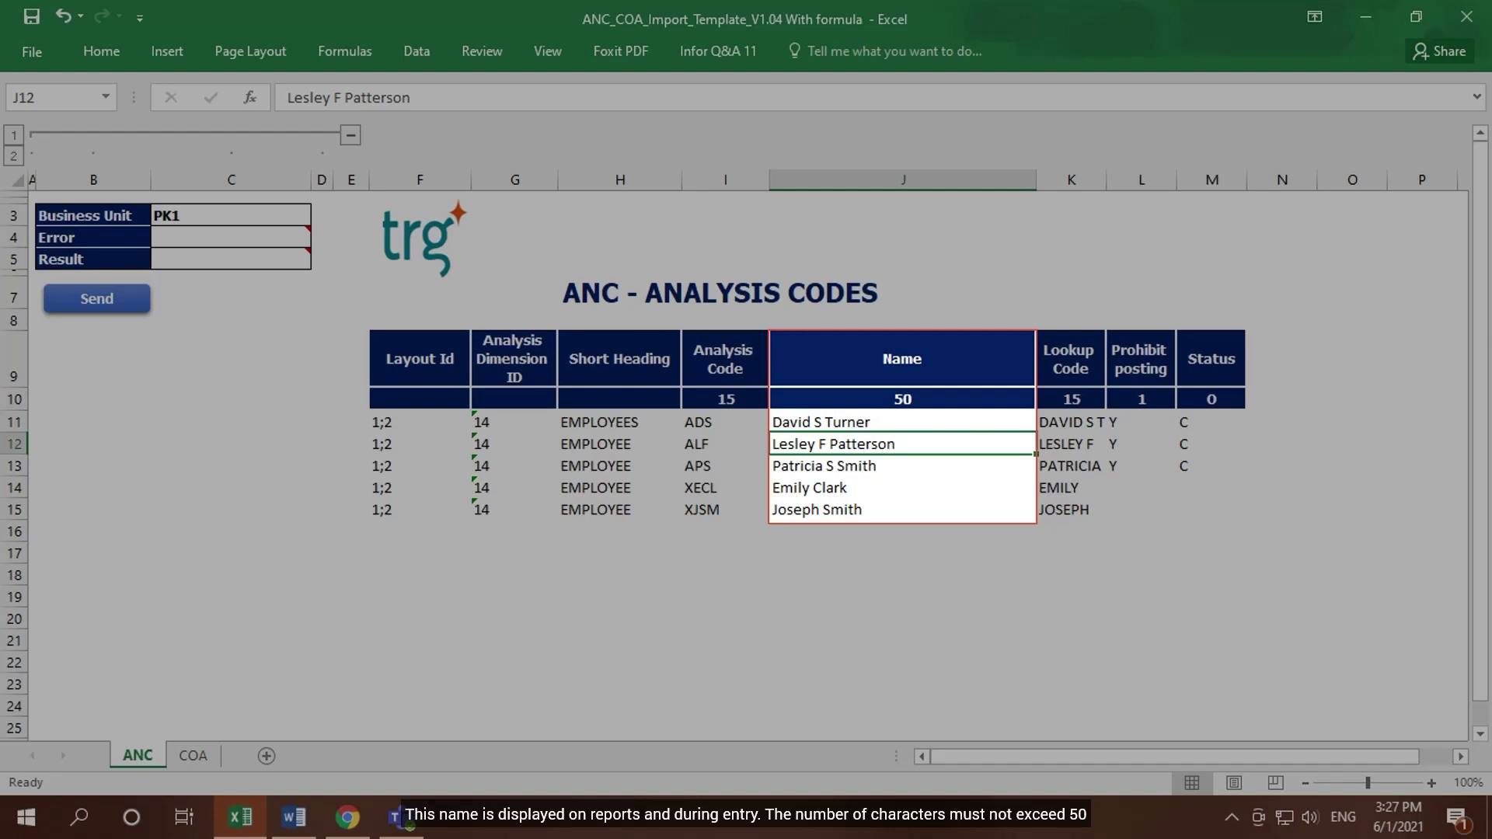
{"action": "key", "text": "Right"}
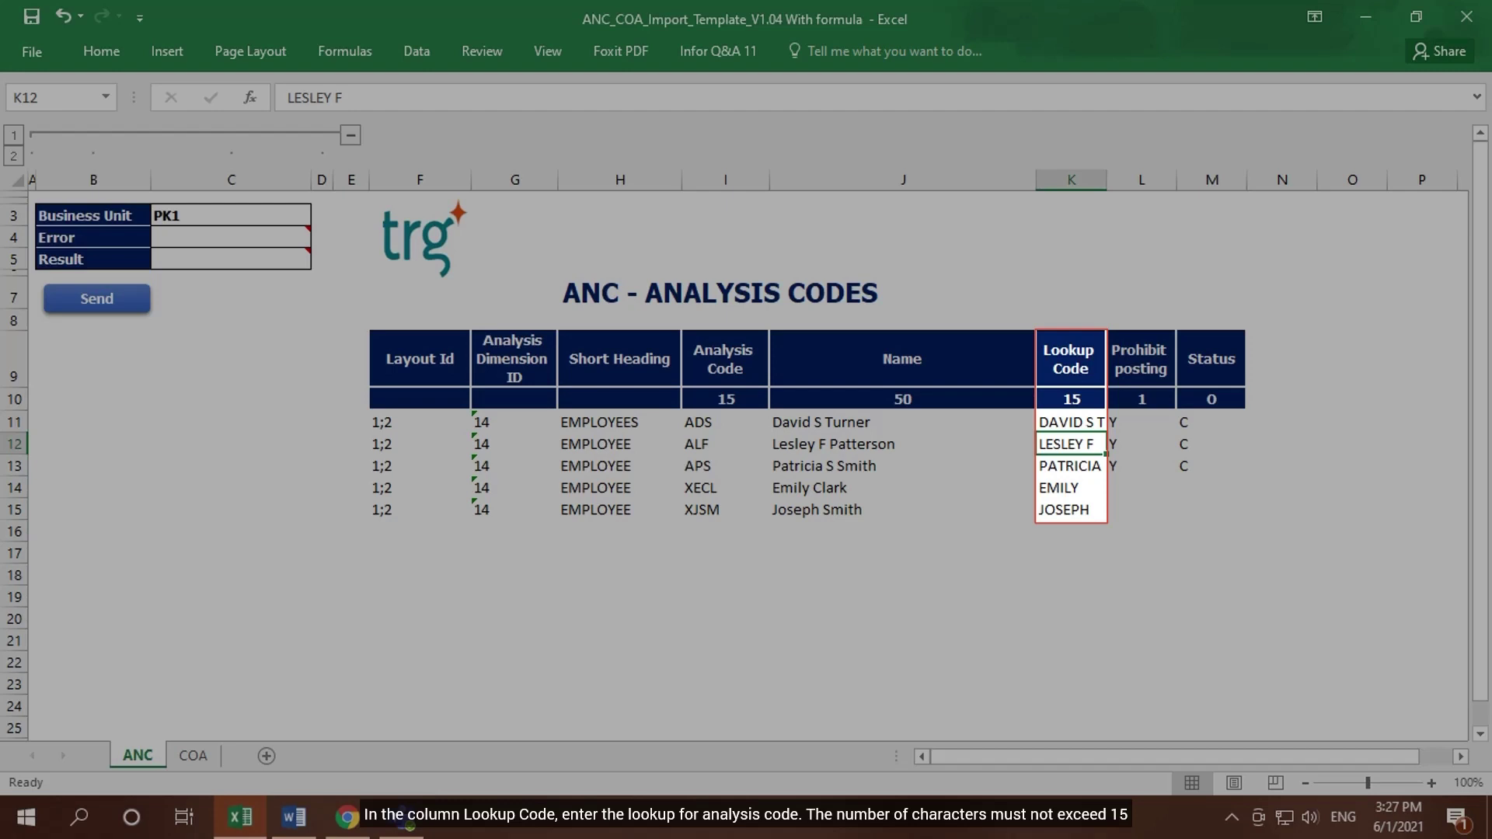
{"action": "key", "text": "Right"}
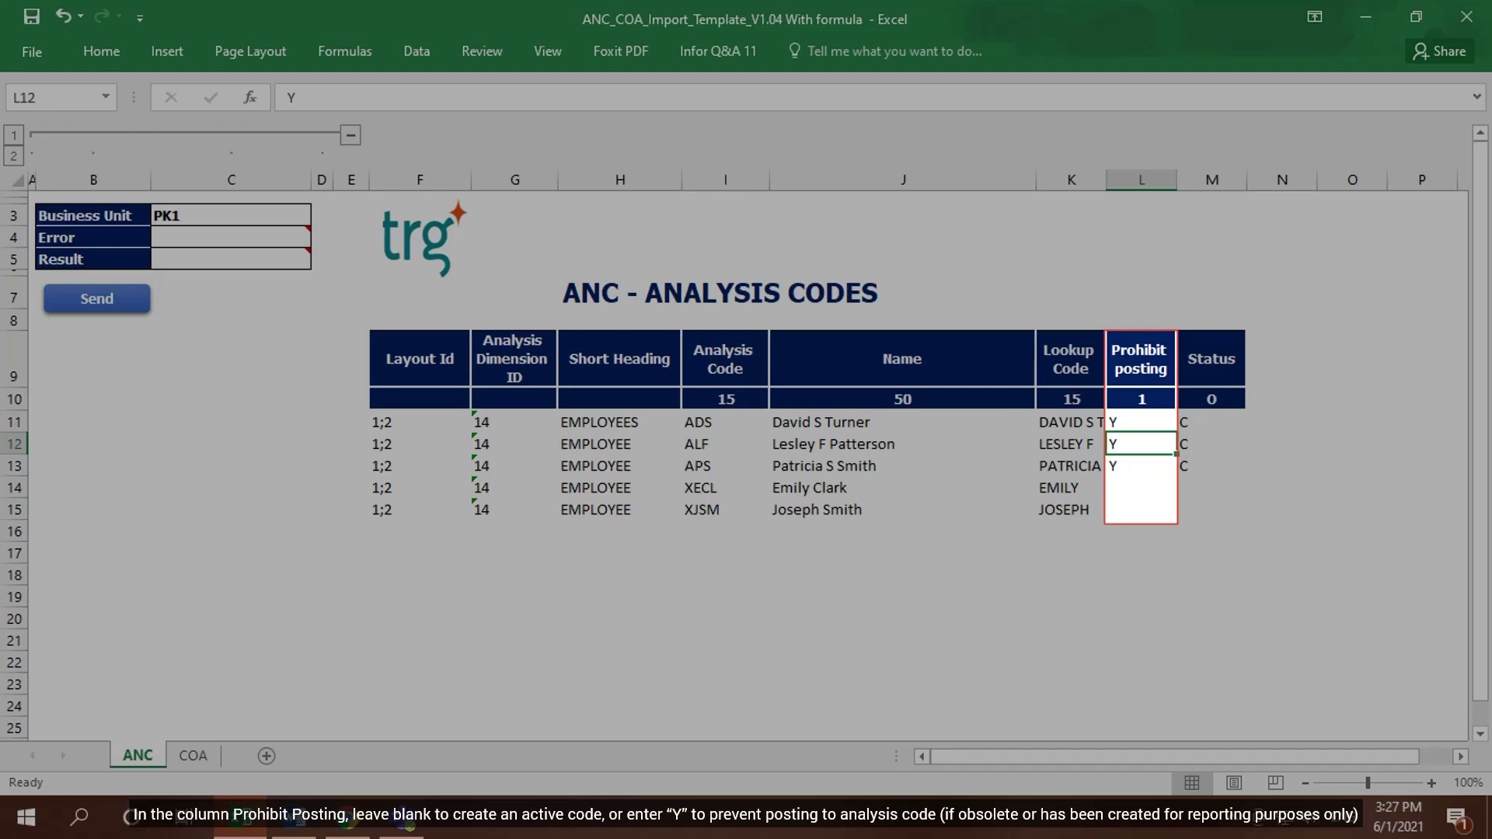
{"action": "key", "text": "Right"}
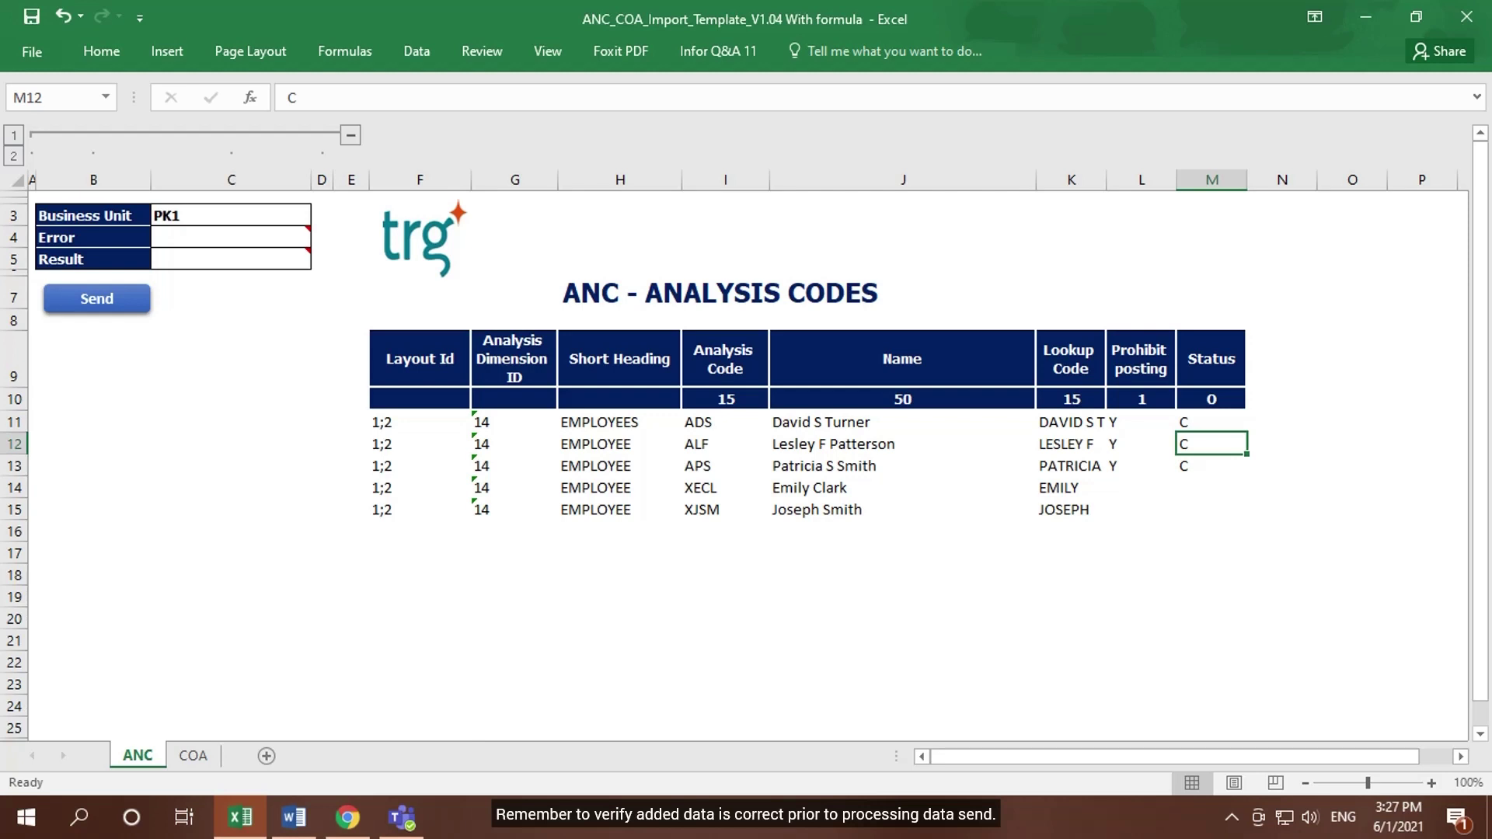
Step: Send the five analysis codes and confirm the SSC sign-in
{"action": "left_click", "coordinate": [97, 298]}
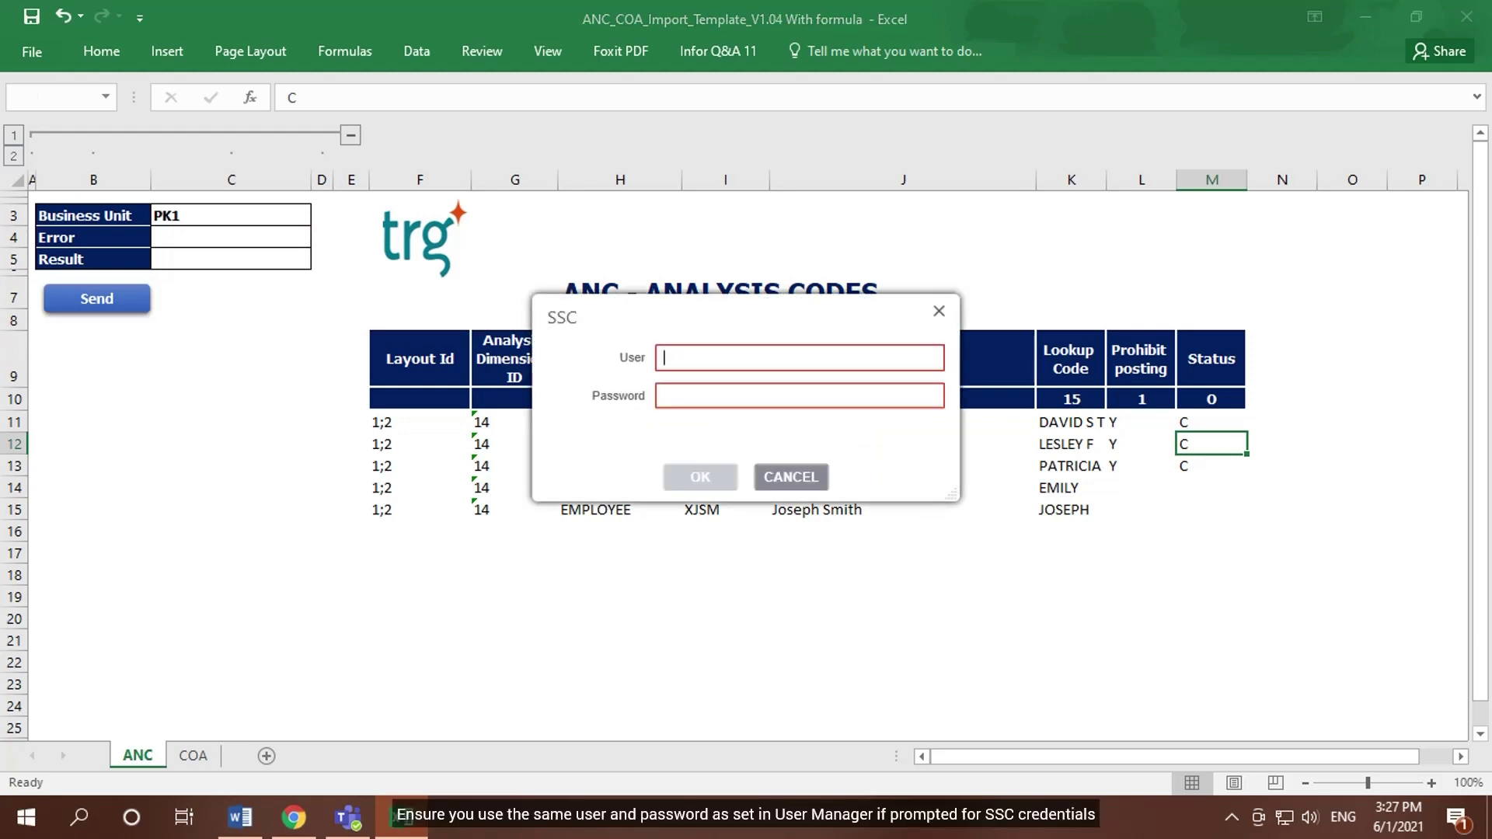
{"action": "type", "text": "DE"}
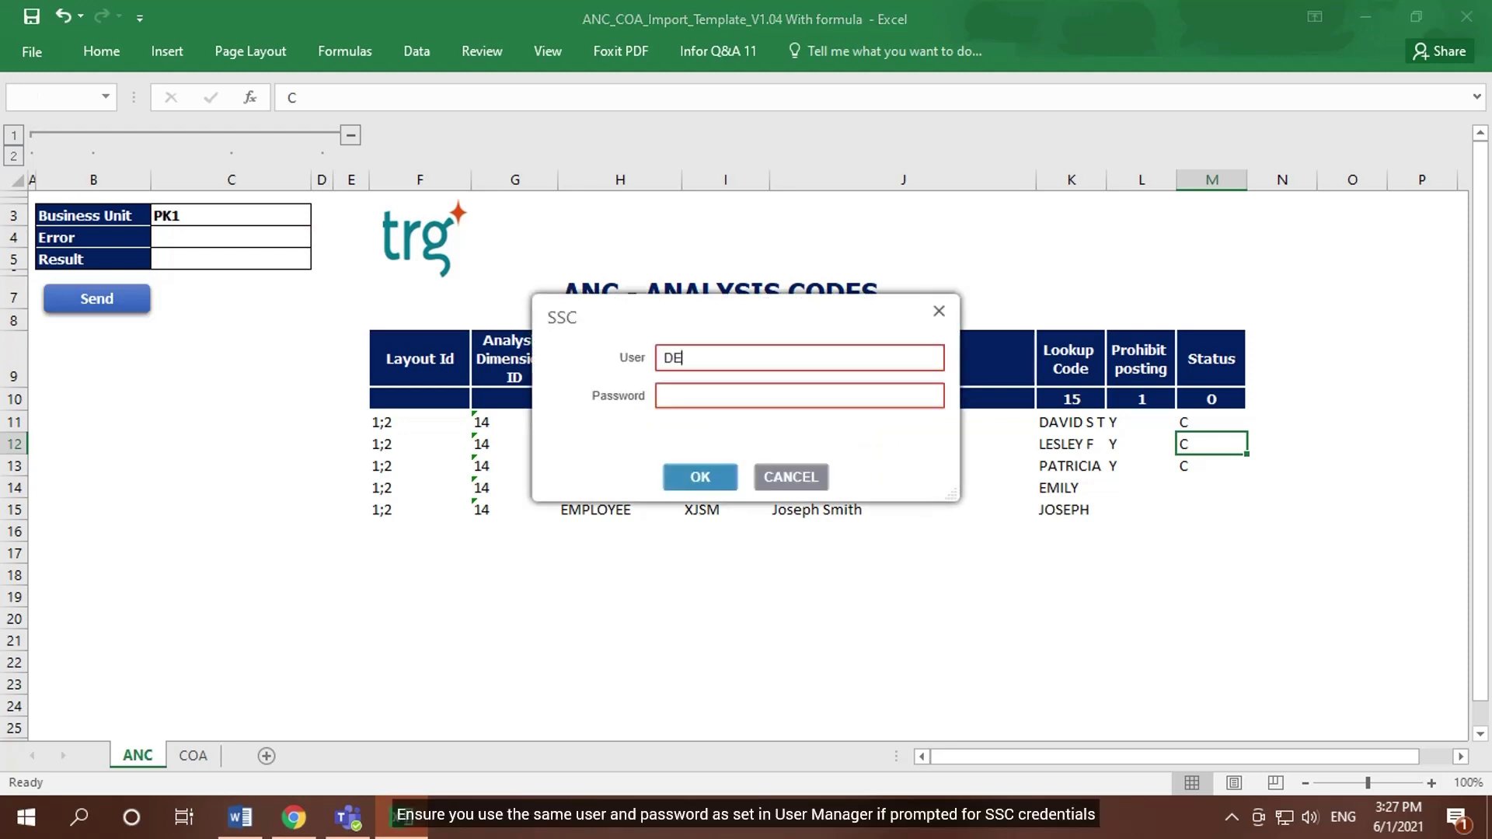
{"action": "type", "text": "1"}
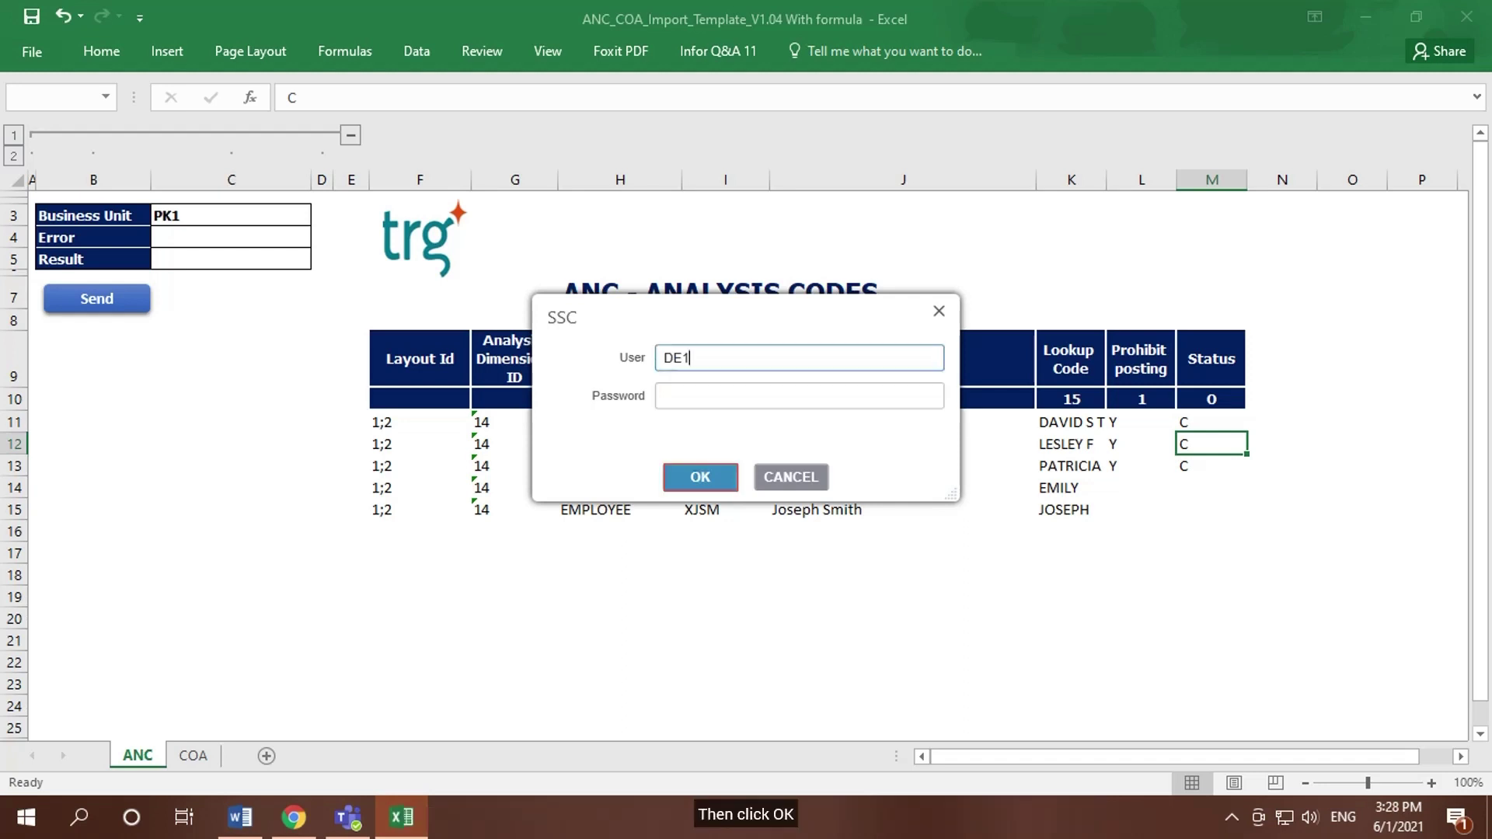
{"action": "key", "text": "Return"}
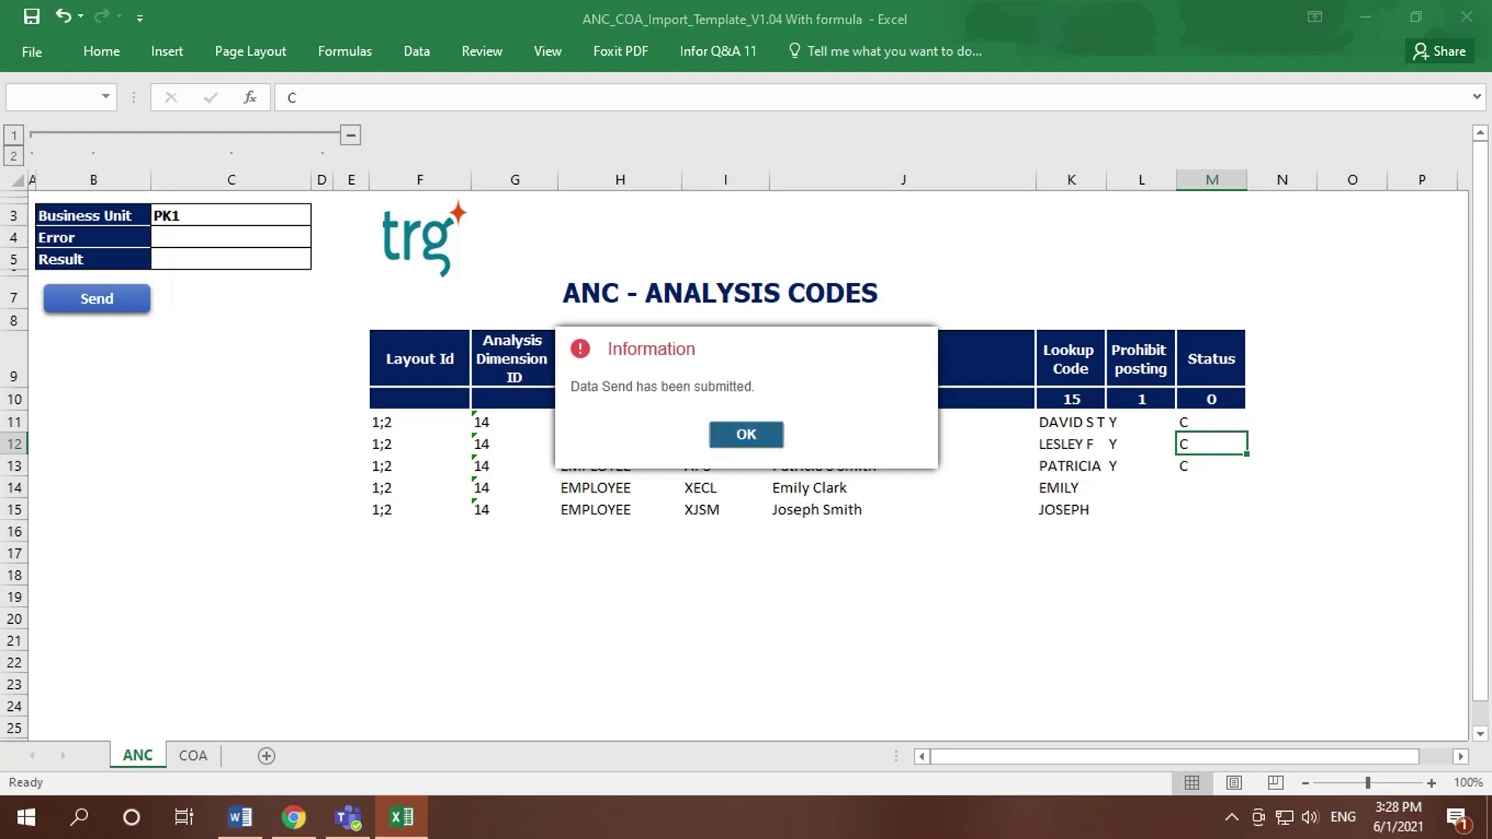
Step: Close the Information dialog confirming the data send
{"action": "key", "text": "Return"}
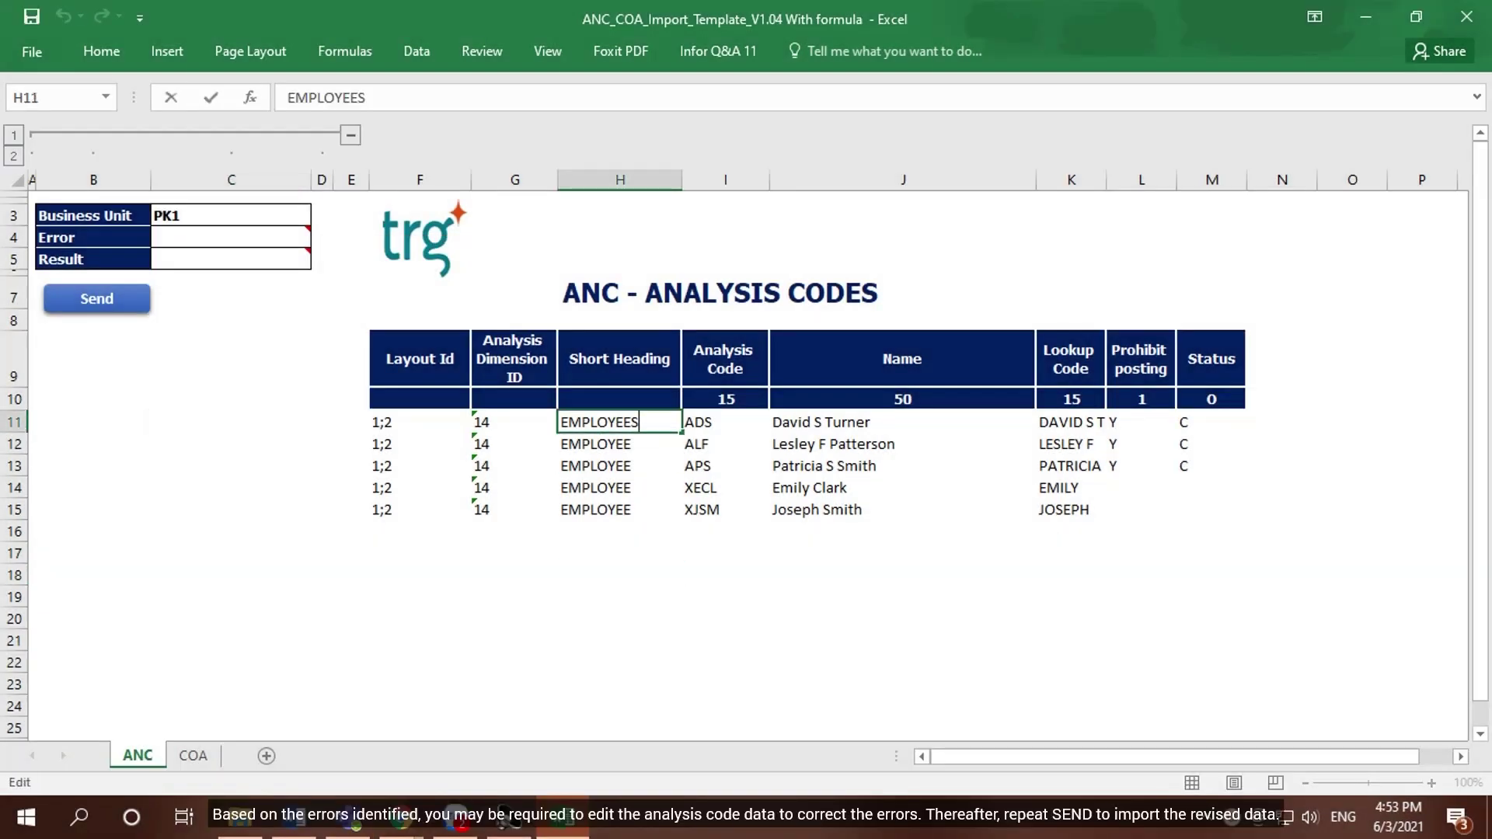
Step: Change the H11 short heading from EMPLOYEES to EMPLOYEE
{"action": "key", "text": "BackSpace"}
{"action": "key", "text": "Return"}
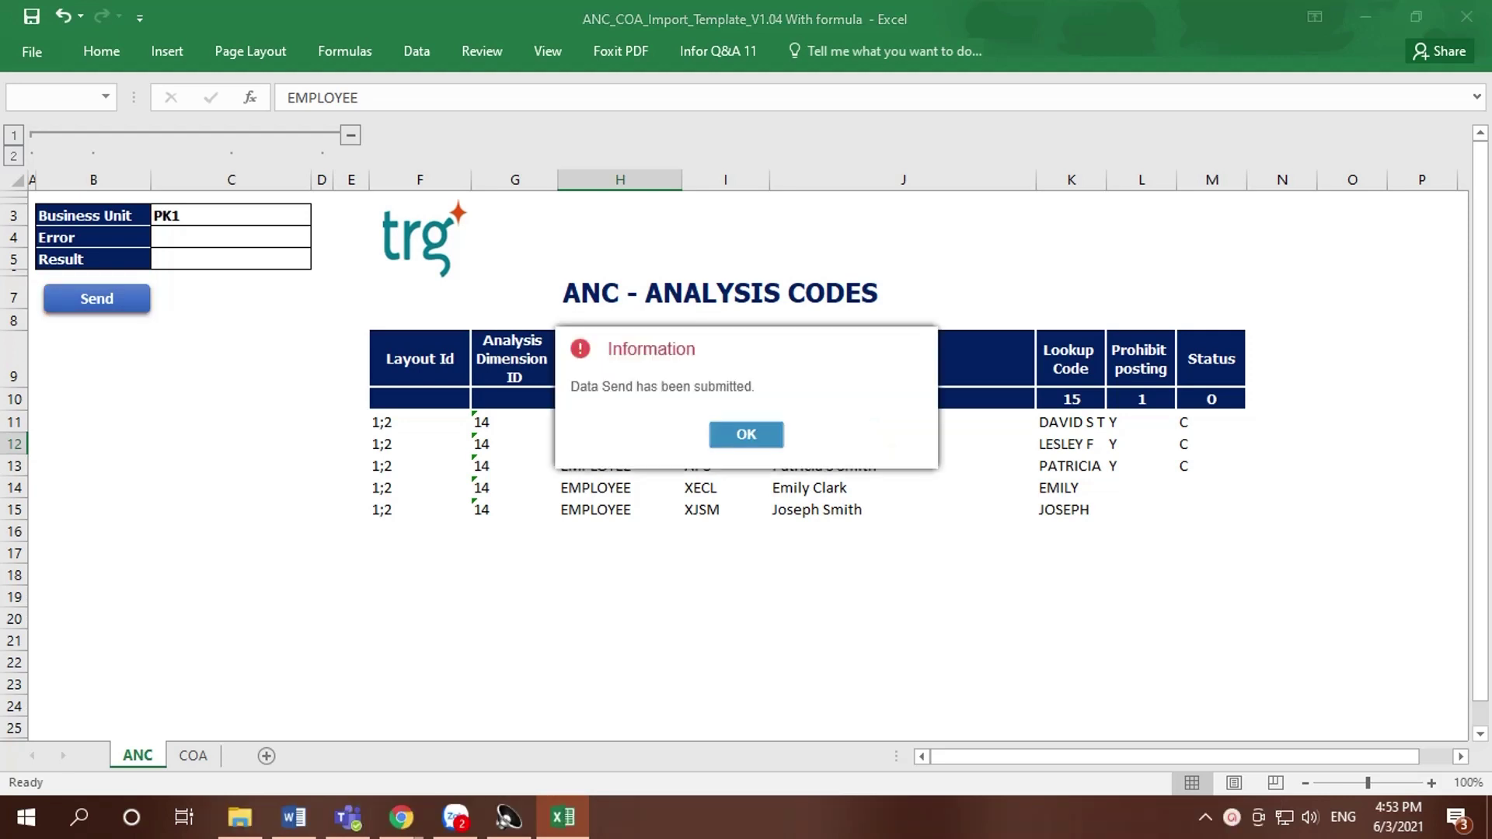
Step: Dismiss the resend confirmation to return to the ANC table
{"action": "key", "text": "Return"}
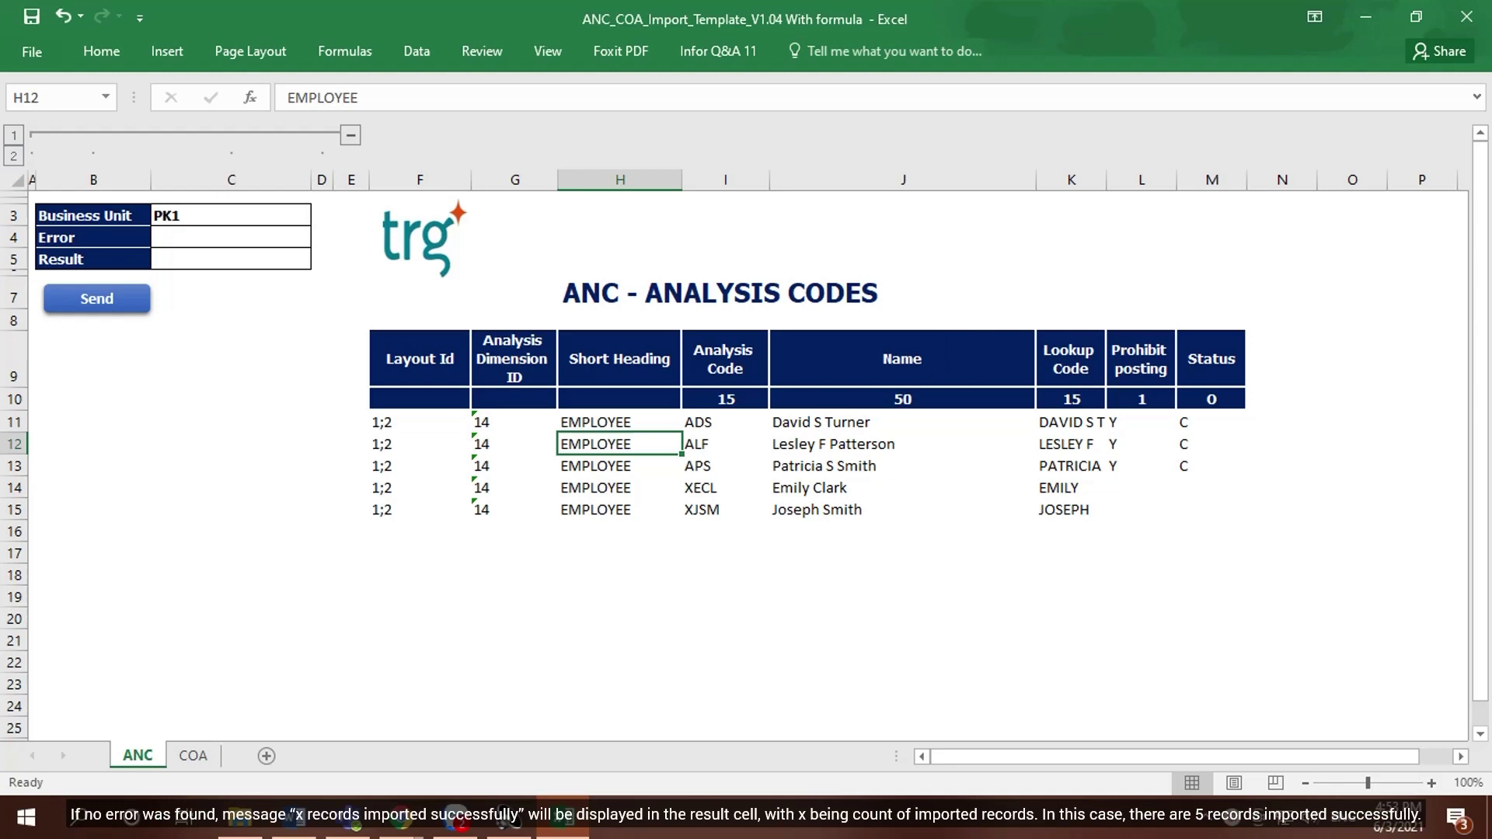